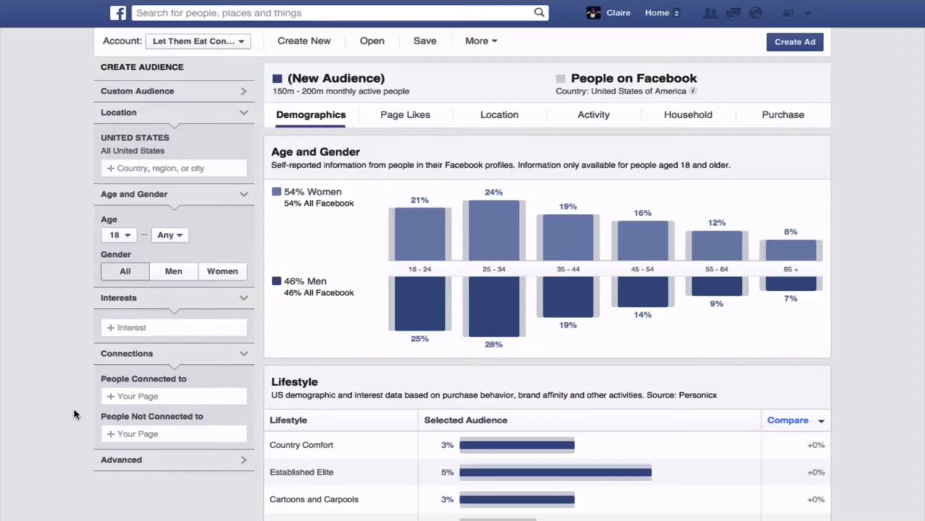
Step: Add Seth Godin as an interest for the new audience
left_click(140, 328)
type("seth ")
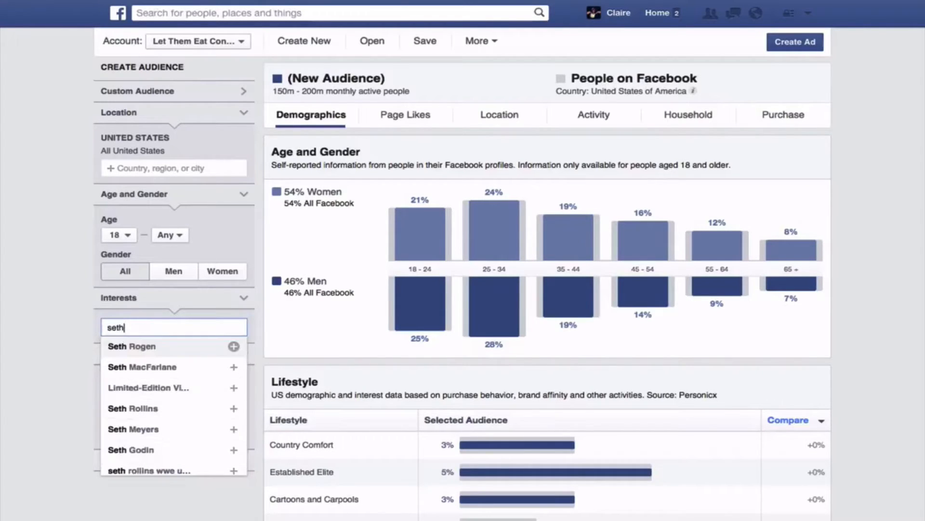
type("gid")
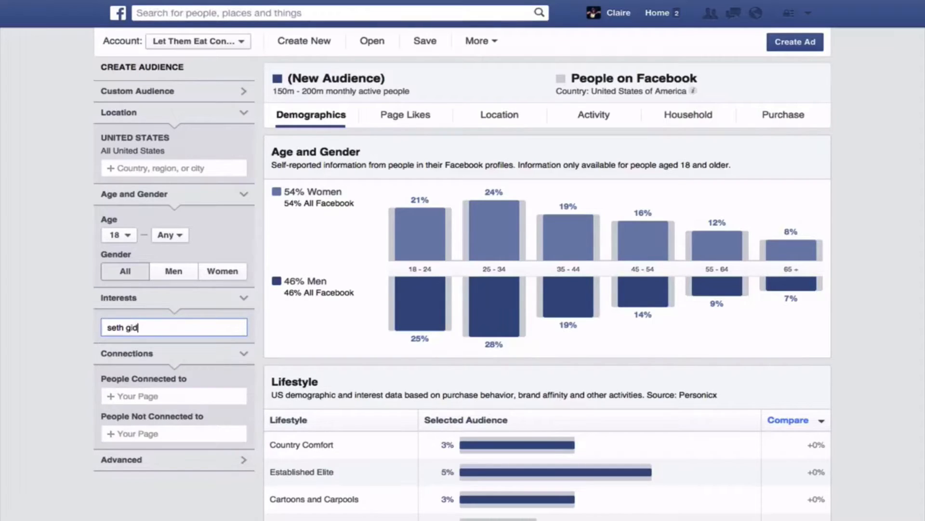
key("BackSpace")
key("BackSpace")
key("BackSpace")
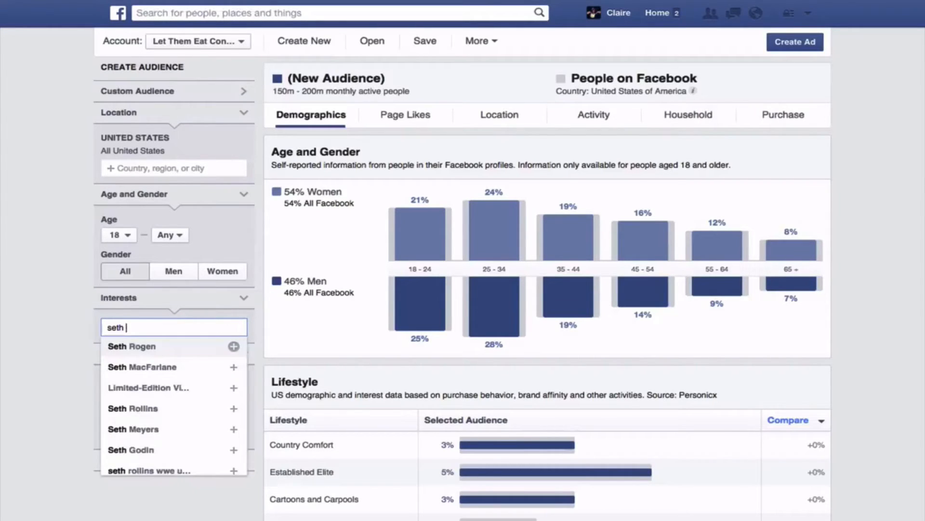
type("godi")
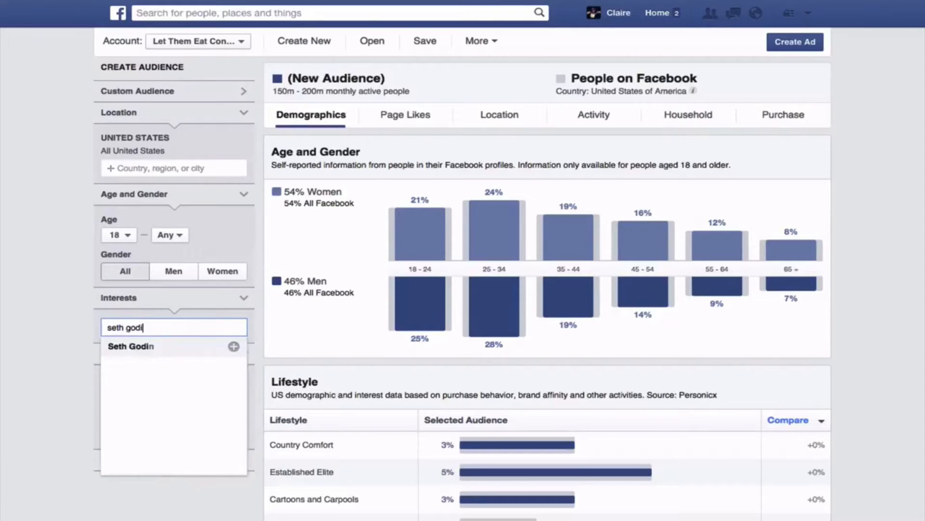
left_click(155, 352)
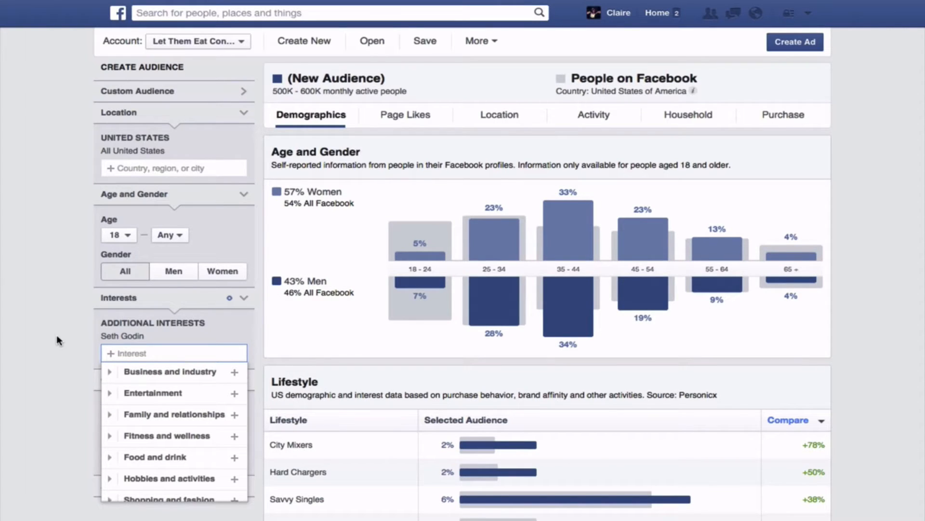
Step: Examine the audience's age and gender chart and its Lifestyle table, including the Savvy Singles description
scroll(697, 283, "down", 3)
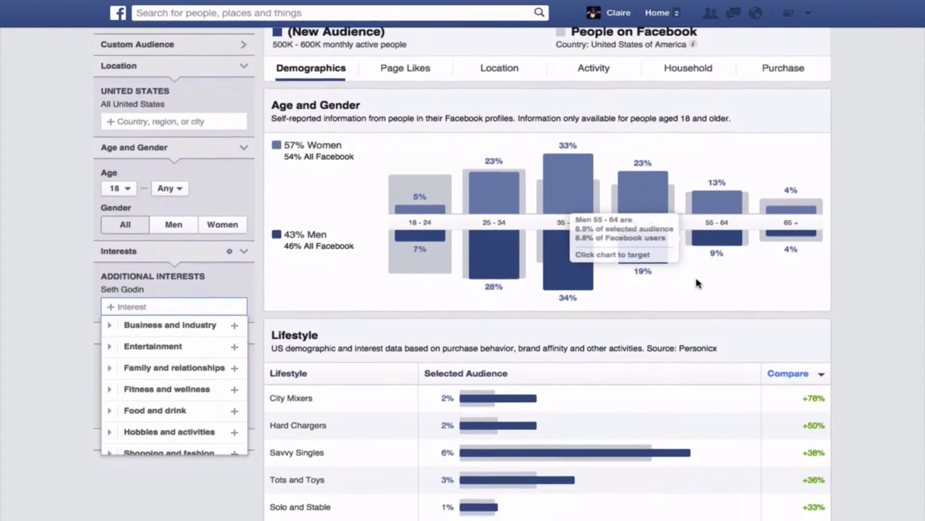
scroll(697, 283, "down", 2)
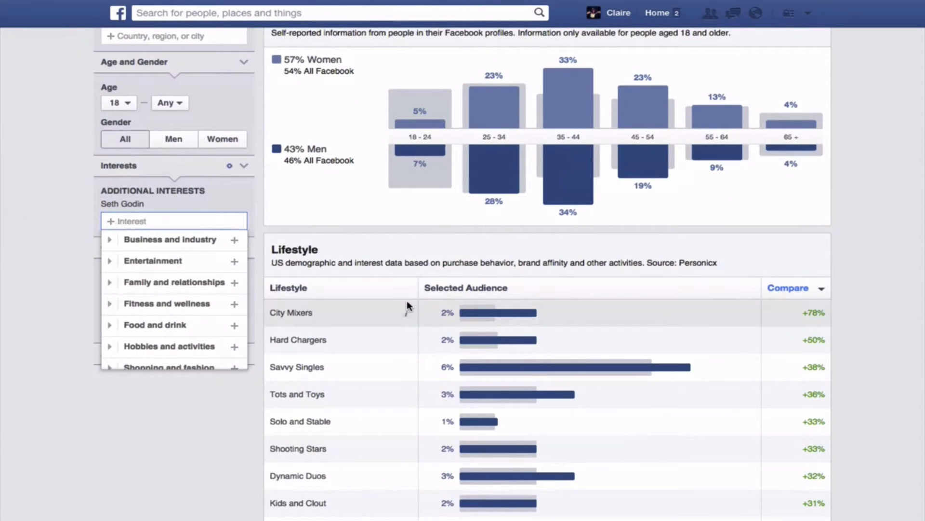
mouse_move(408, 314)
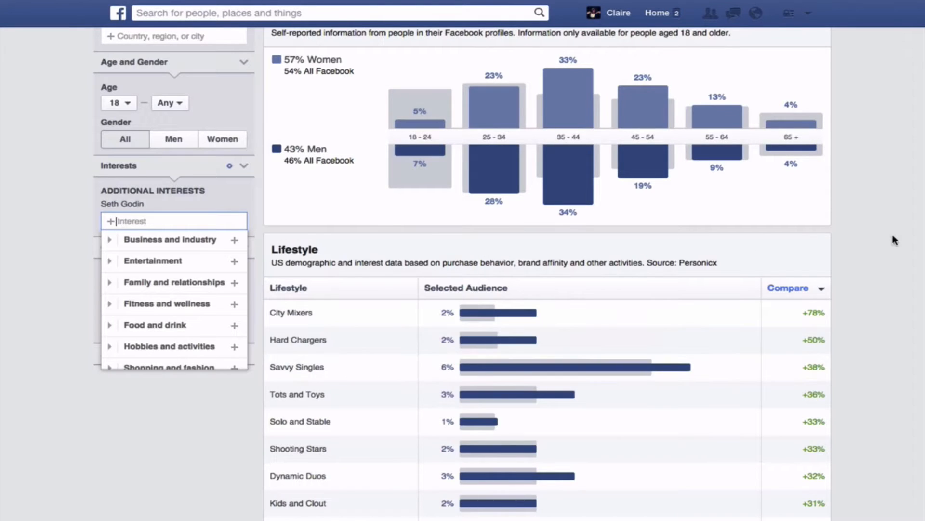
scroll(917, 263, "down", 2)
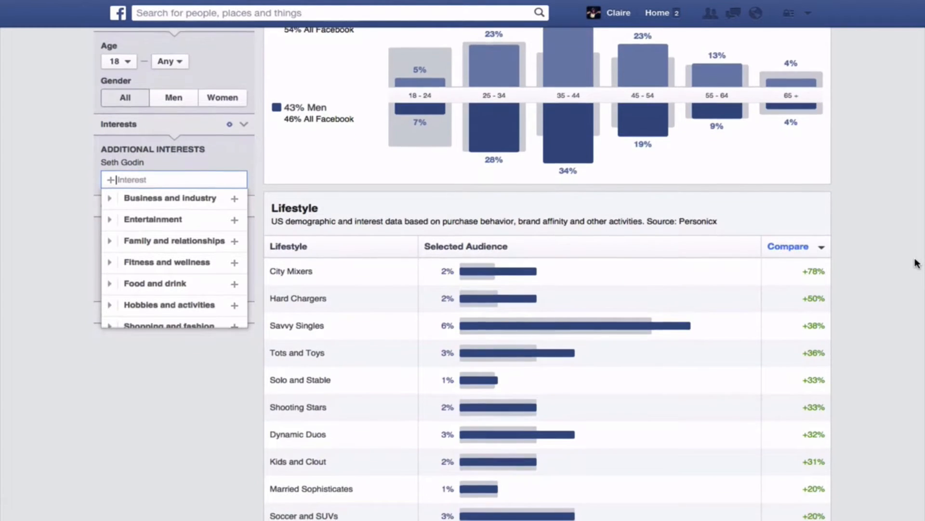
scroll(917, 262, "down", 3)
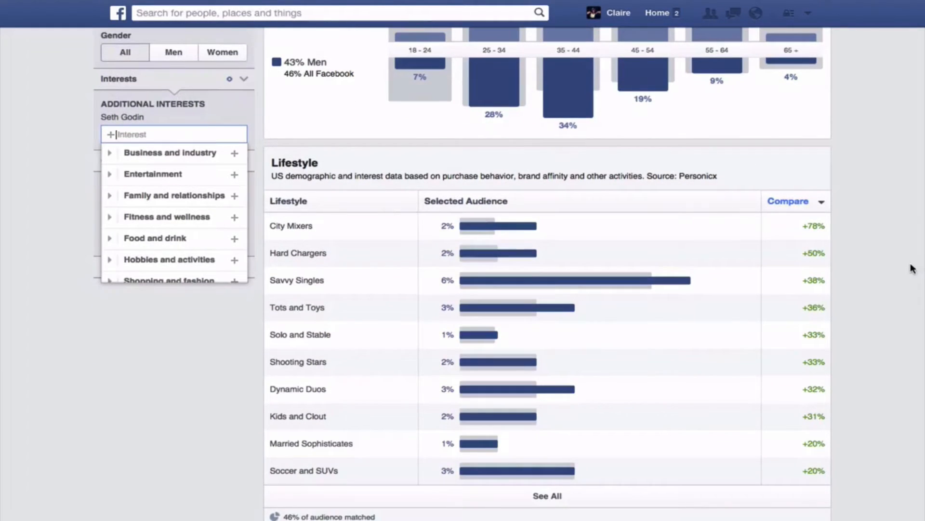
mouse_move(408, 284)
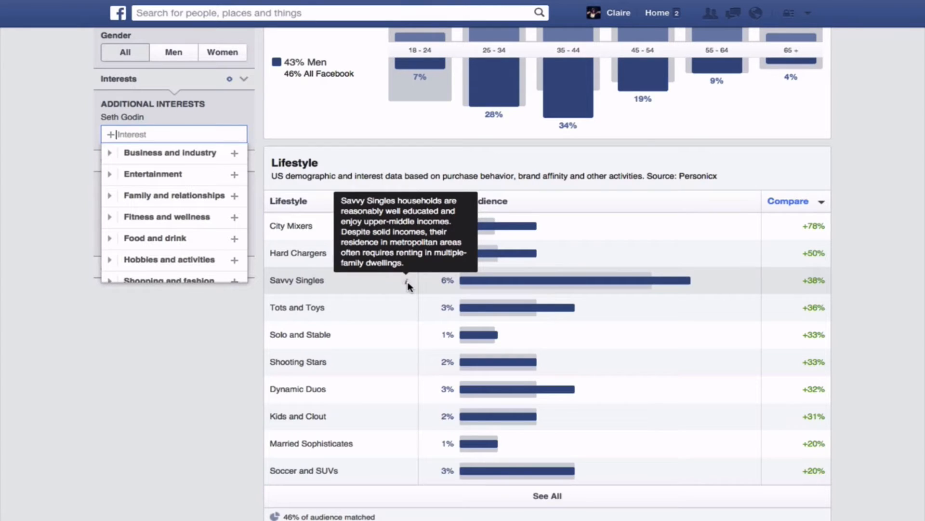
Step: Open the audience's Page Likes data and review the top categories and the most relevant pages
scroll(844, 189, "up", 5)
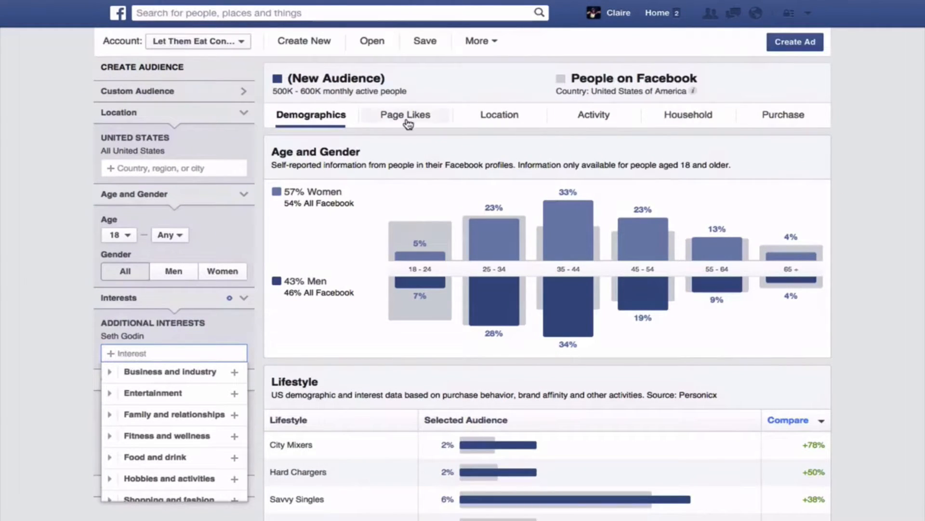
left_click(409, 124)
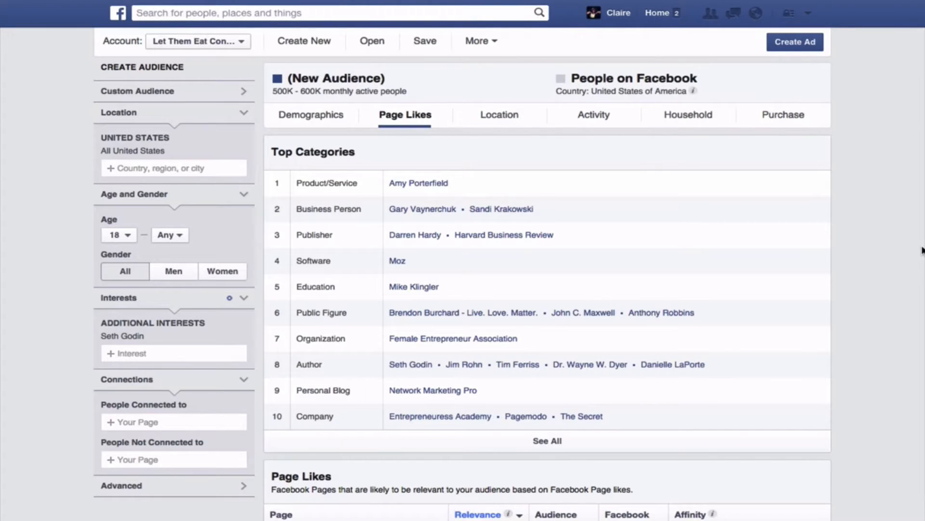
scroll(922, 250, "down", 1)
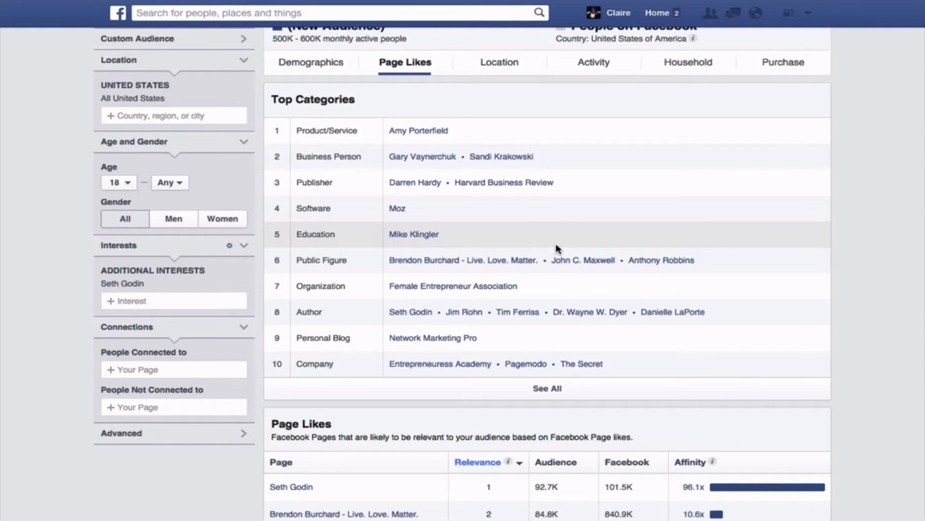
scroll(556, 249, "down", 3)
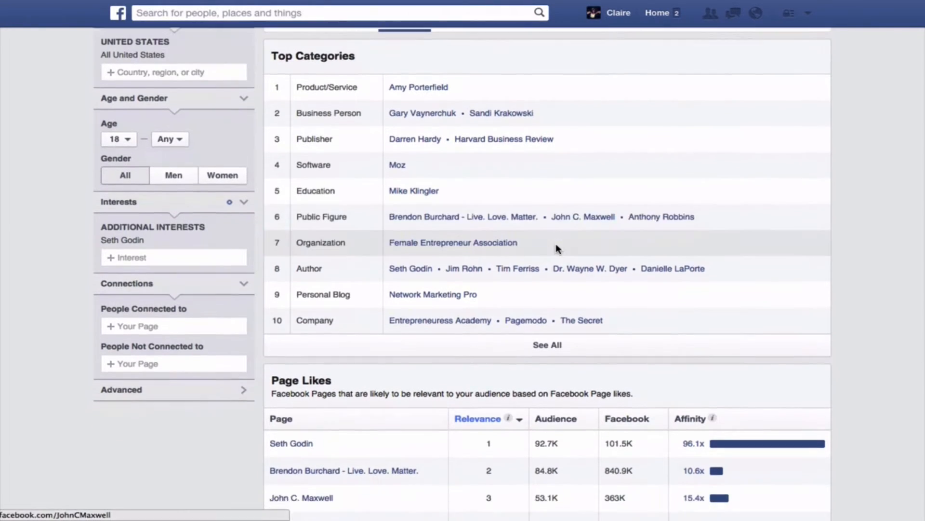
scroll(557, 249, "down", 2)
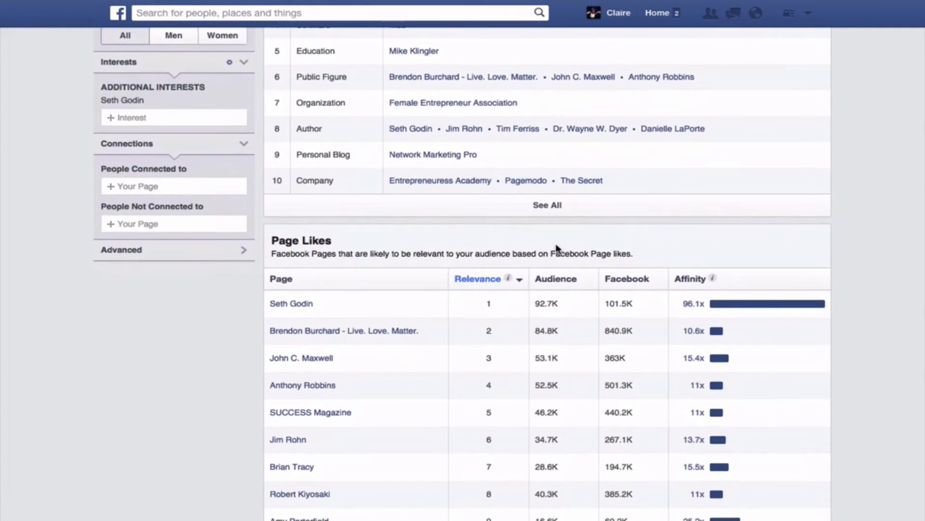
scroll(557, 247, "down", 1)
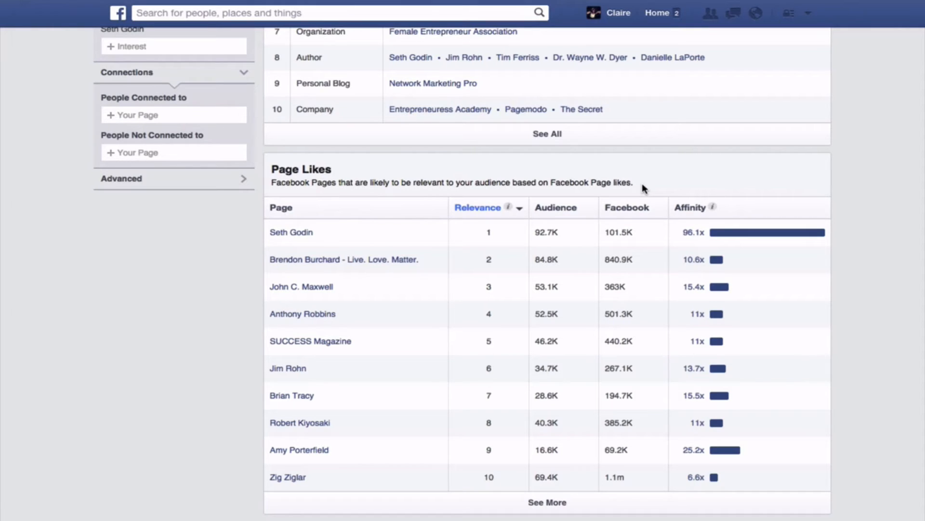
scroll(643, 188, "down", 2)
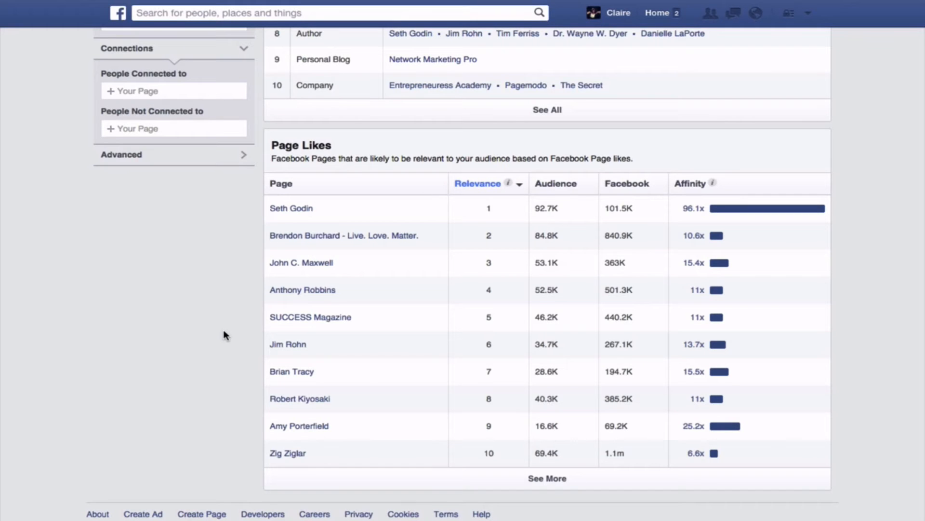
Step: Limit the audience to women aged 30 to 50
scroll(225, 335, "up", 5)
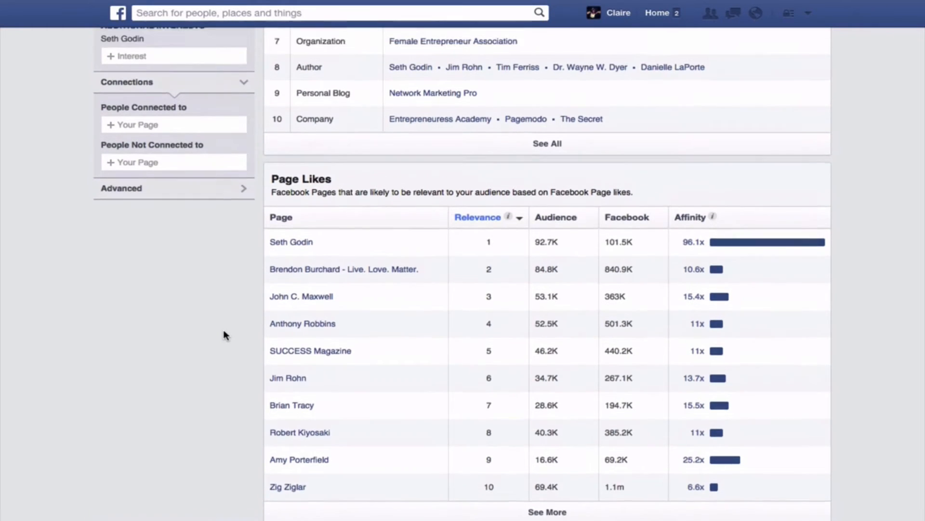
scroll(225, 335, "up", 2)
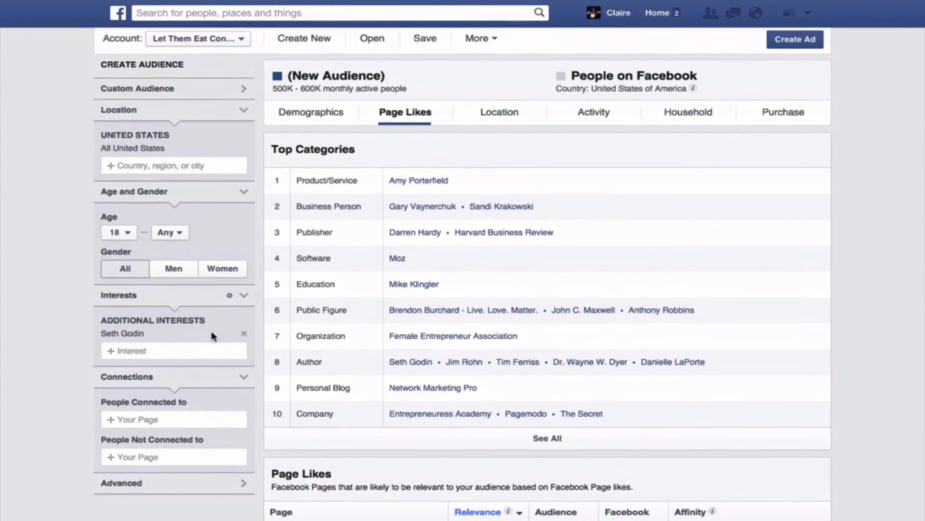
left_click(118, 233)
scroll(125, 294, "down", 4)
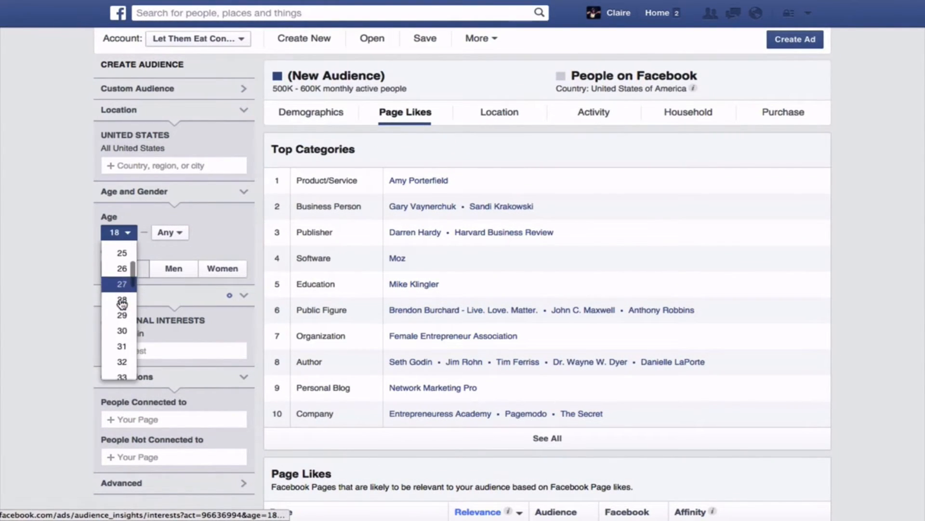
left_click(122, 269)
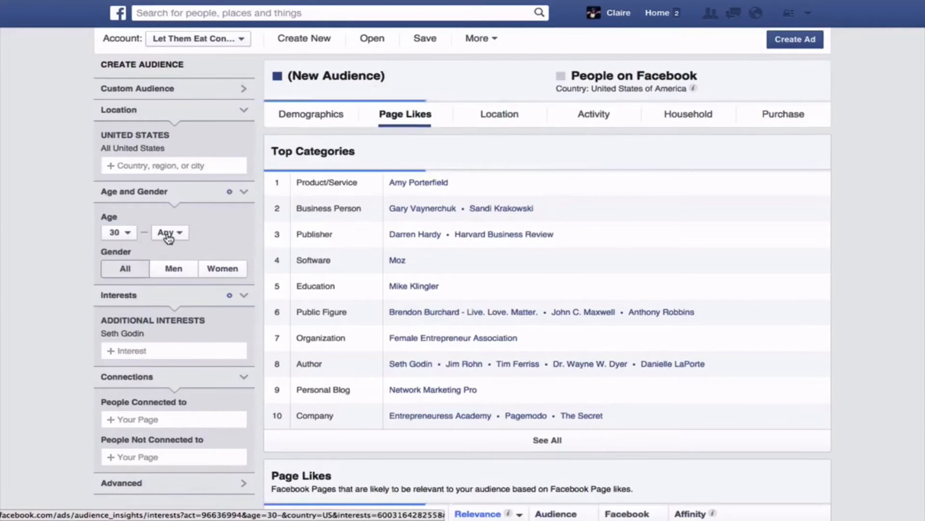
left_click(168, 233)
scroll(180, 315, "down", 1)
scroll(179, 316, "down", 6)
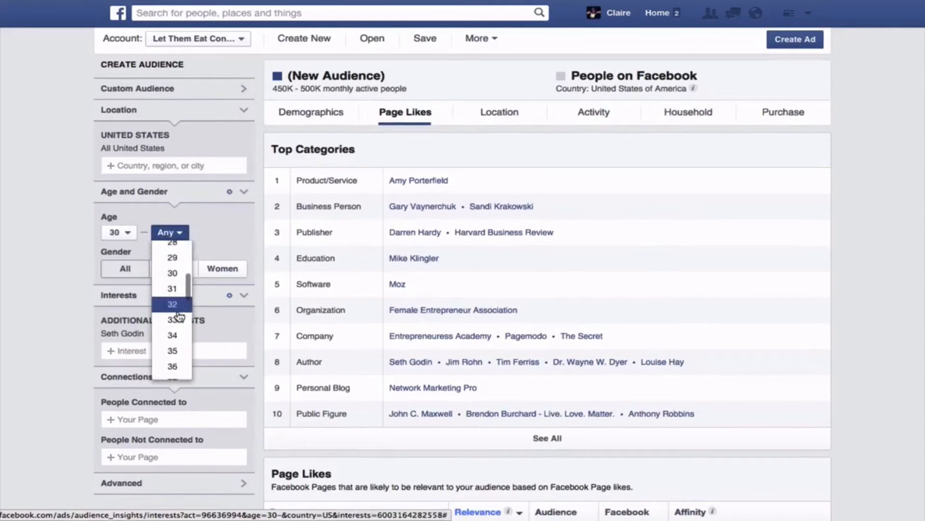
scroll(179, 316, "down", 4)
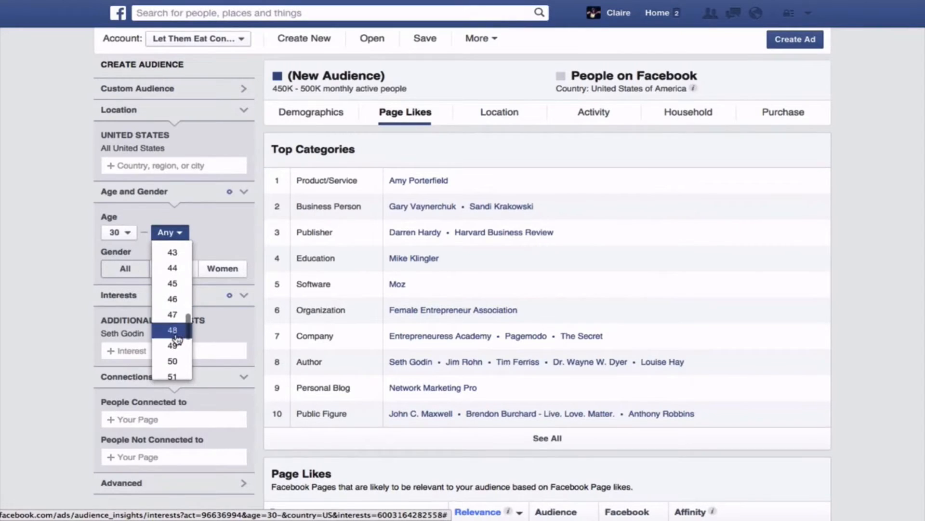
left_click(173, 361)
left_click(234, 268)
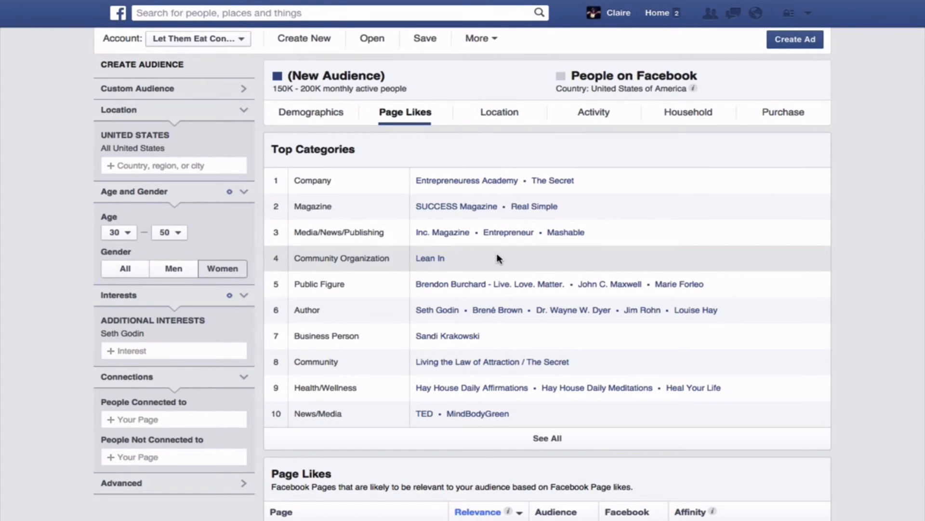
Step: Review the narrowed audience's top categories and Page Likes table, expanding the table to list more pages
scroll(497, 254, "down", 4)
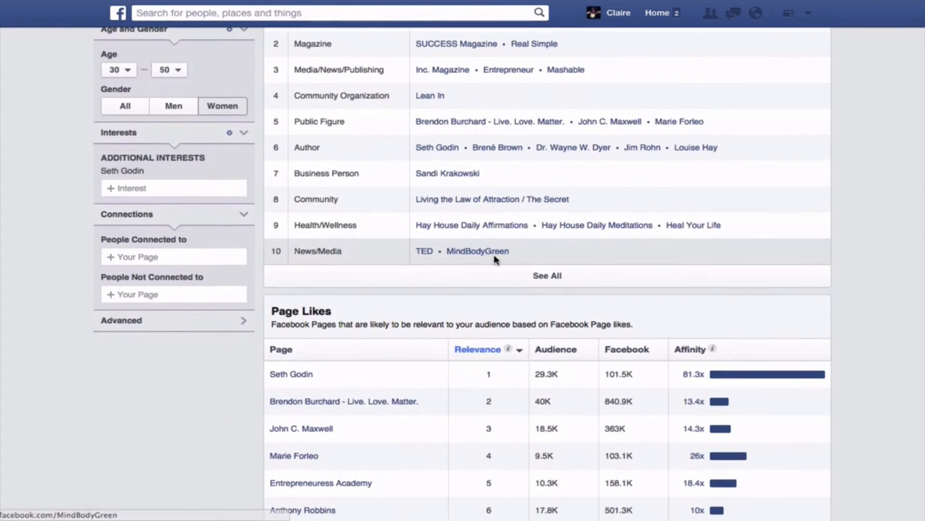
scroll(496, 259, "down", 1)
scroll(427, 260, "down", 1)
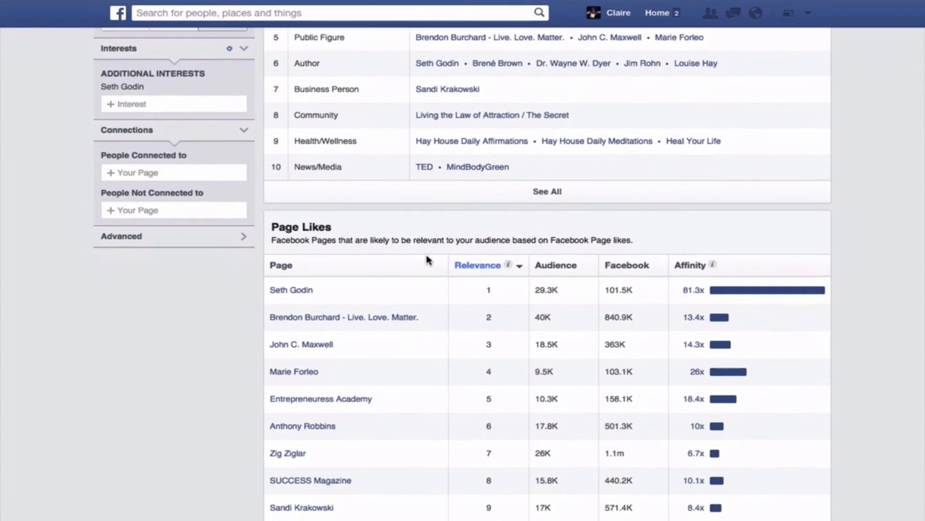
scroll(426, 260, "down", 2)
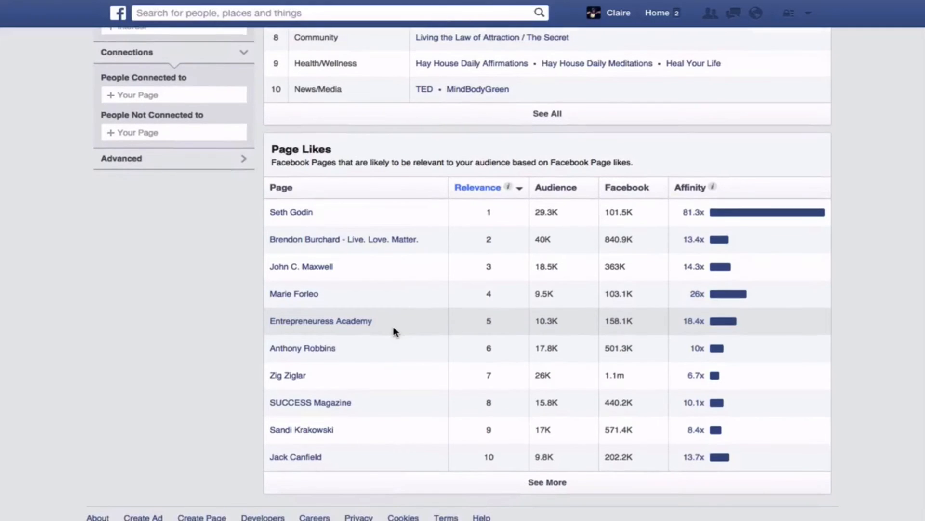
left_click(516, 487)
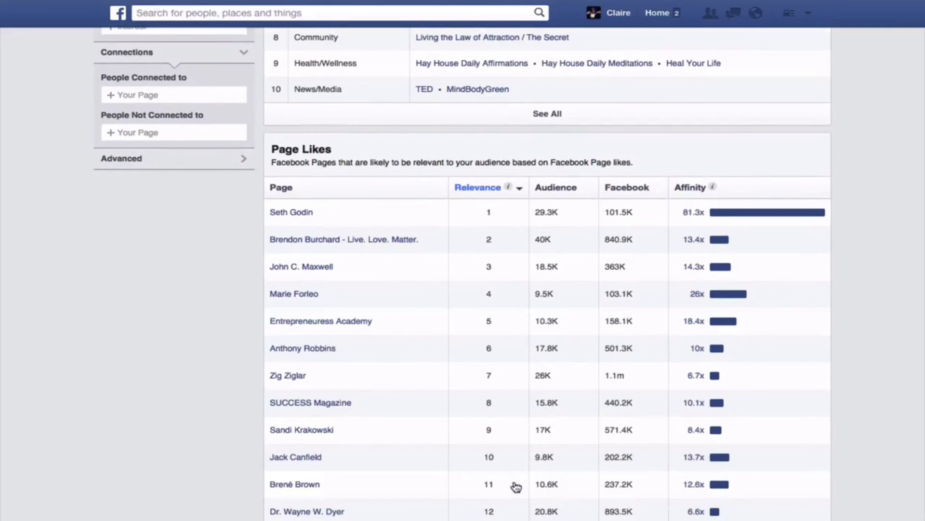
scroll(466, 390, "down", 2)
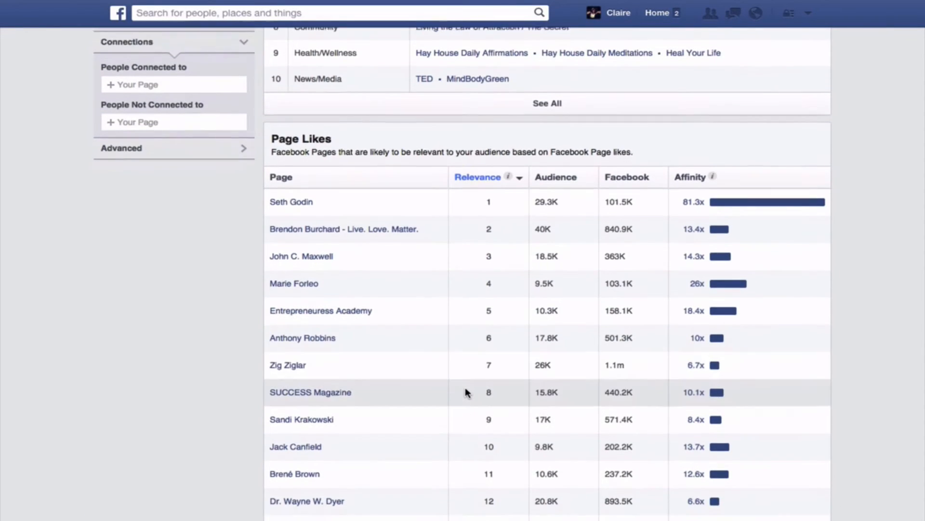
scroll(466, 390, "down", 2)
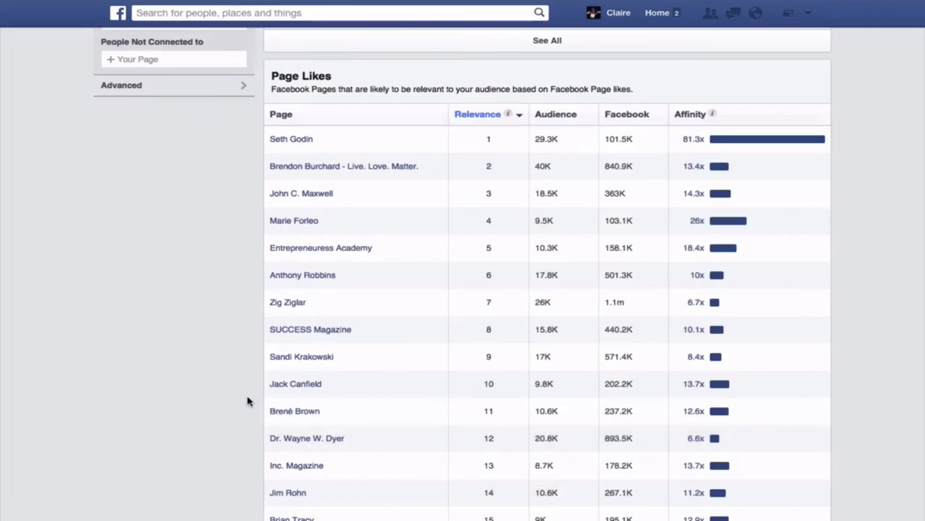
Step: Remove the Seth Godin interest from the audience
scroll(249, 401, "up", 3)
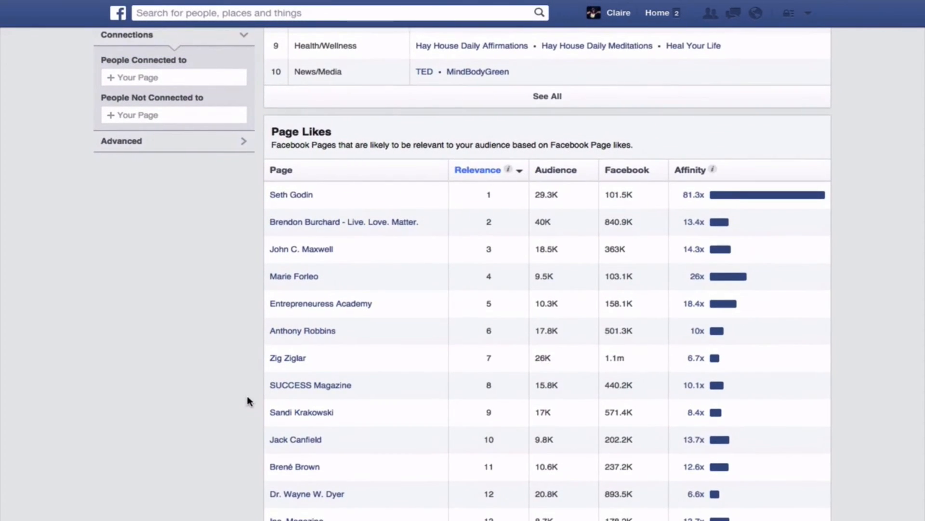
scroll(249, 401, "up", 5)
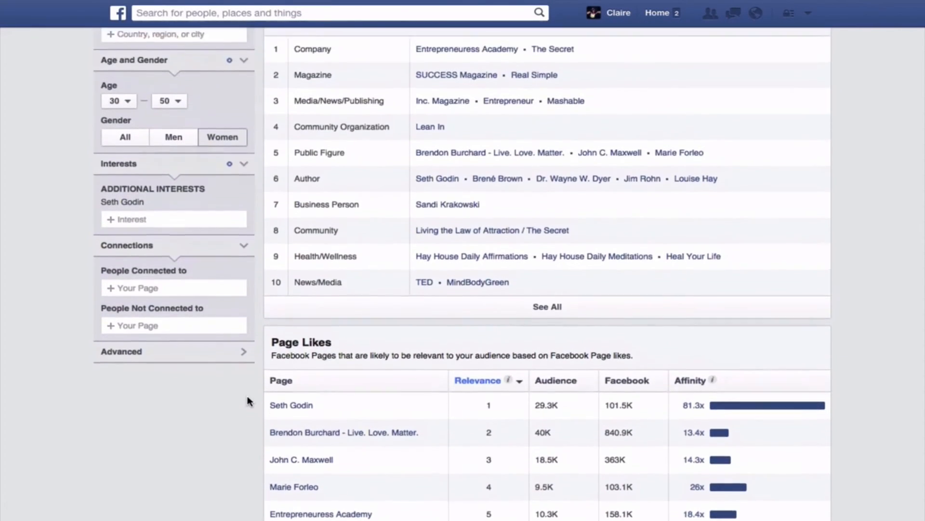
scroll(249, 402, "up", 1)
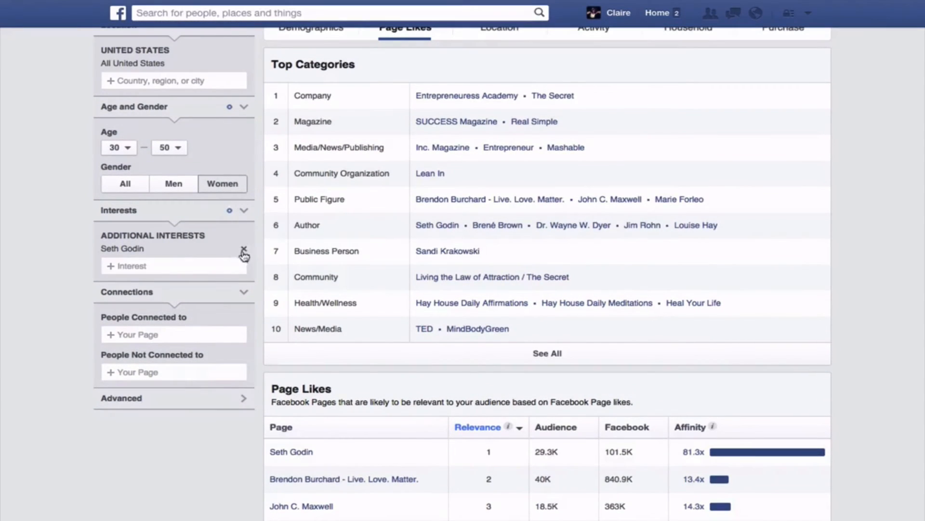
left_click(243, 248)
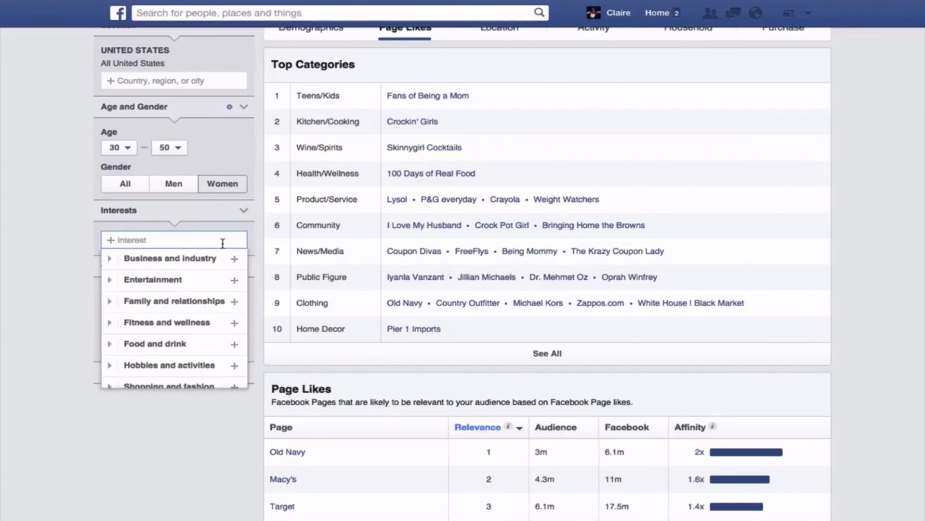
Step: Add Match.com as an interest for the audience of women aged 30 to 50
type("match.")
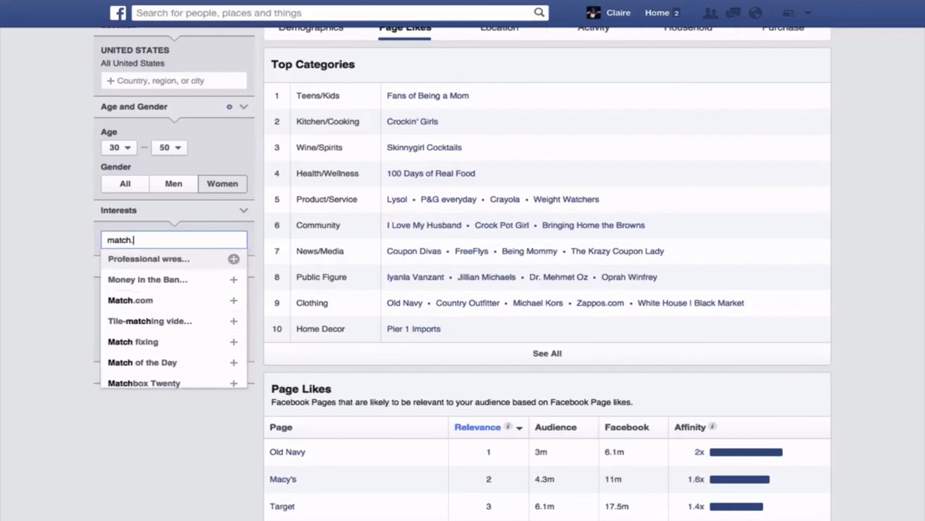
type("com")
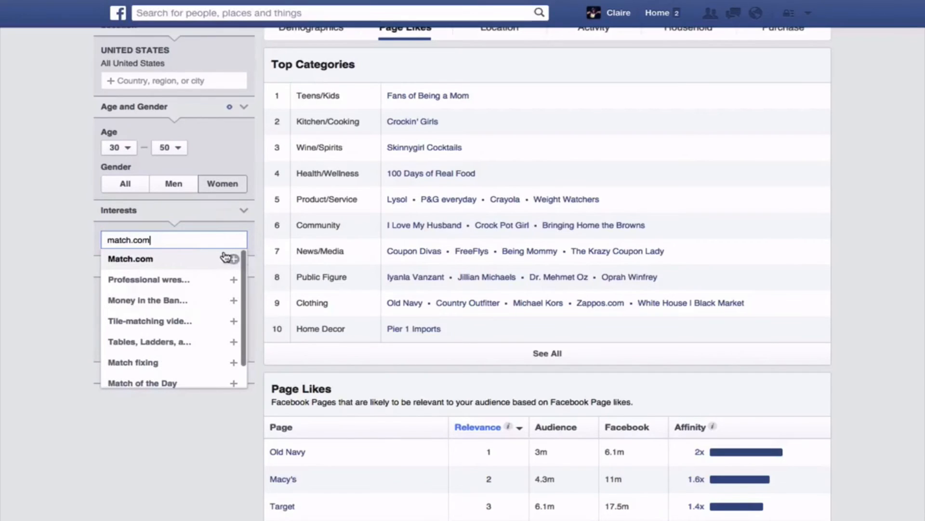
left_click(207, 257)
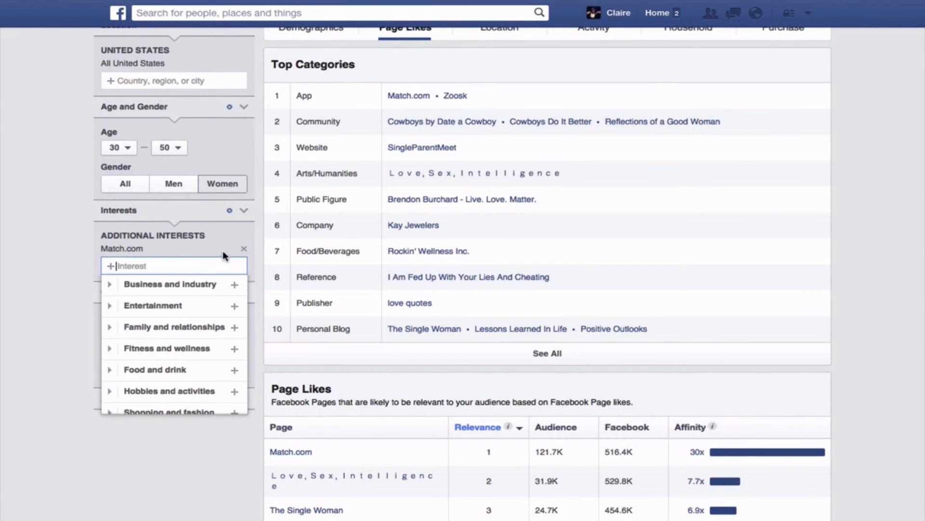
Step: Review the Match.com audience's top categories and most relevant liked pages, and dismiss the open list of interest suggestions
scroll(748, 275, "down", 1)
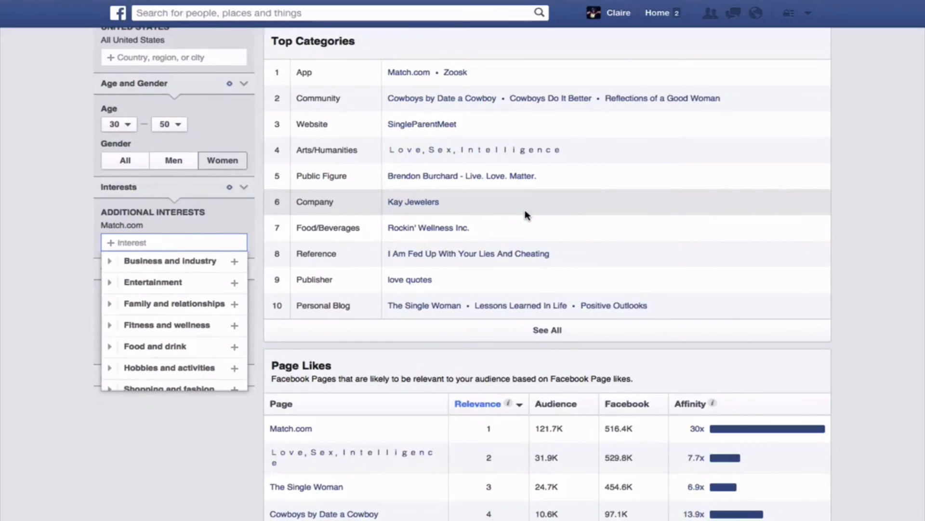
scroll(526, 214, "down", 1)
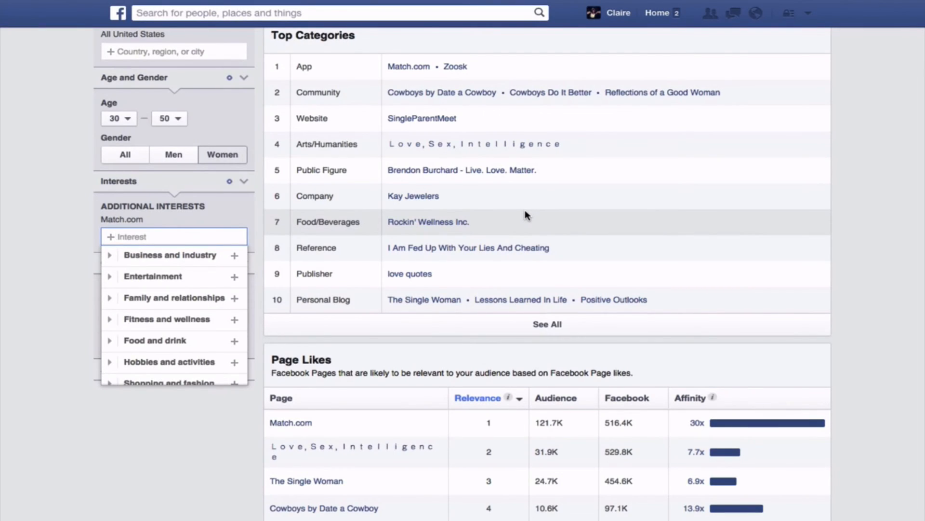
scroll(525, 216, "down", 5)
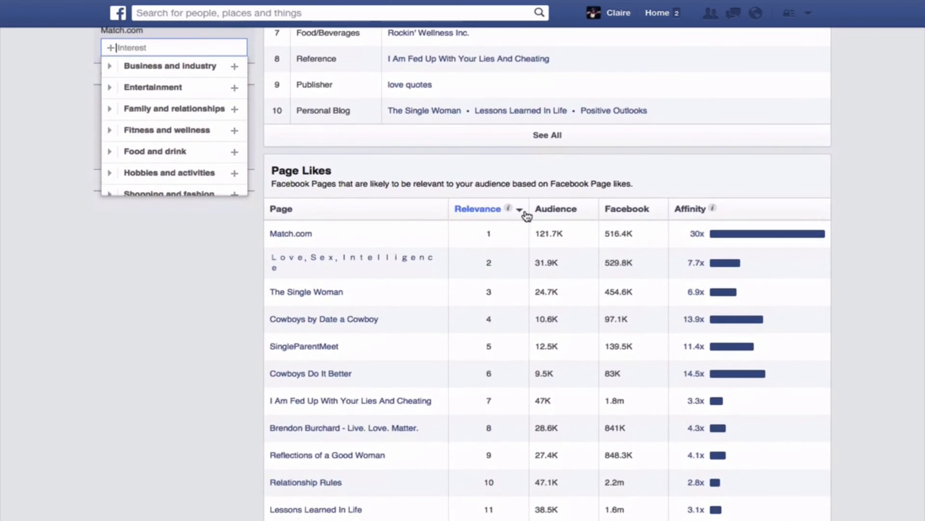
scroll(527, 216, "down", 1)
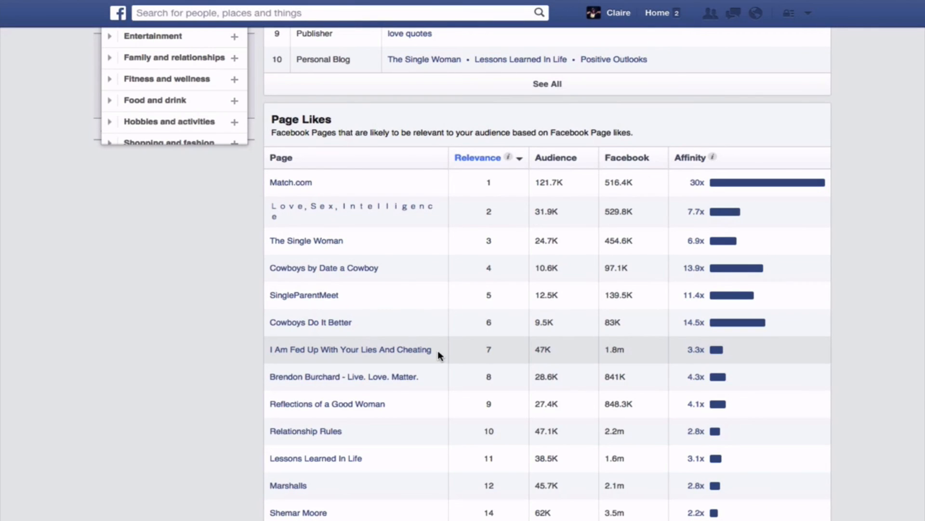
scroll(438, 353, "up", 8)
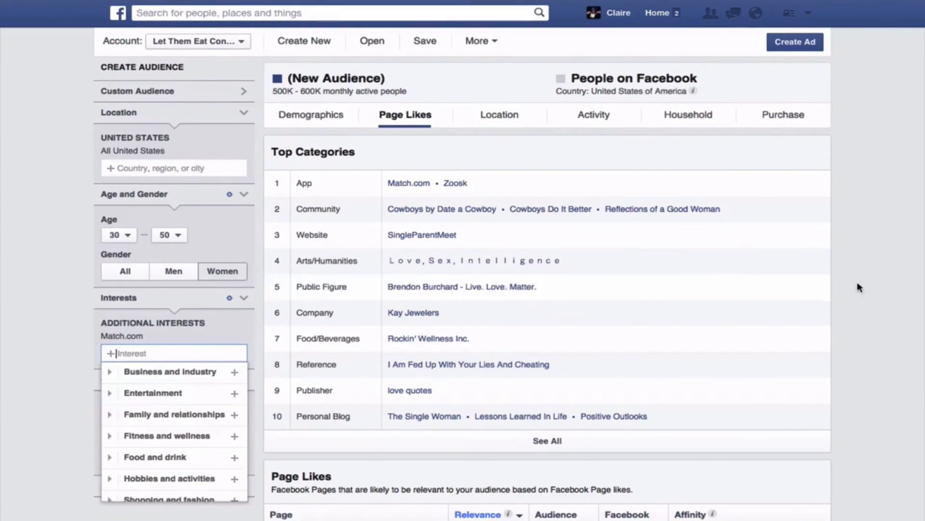
left_click(872, 284)
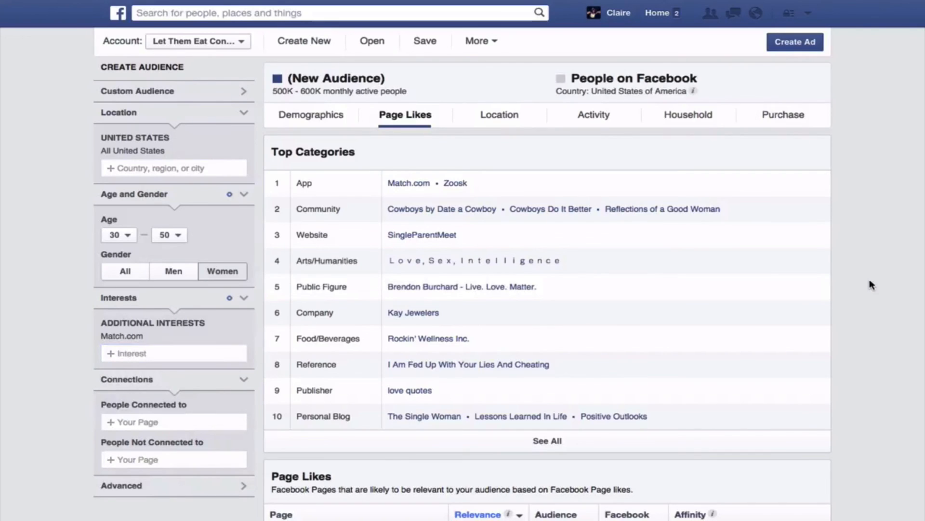